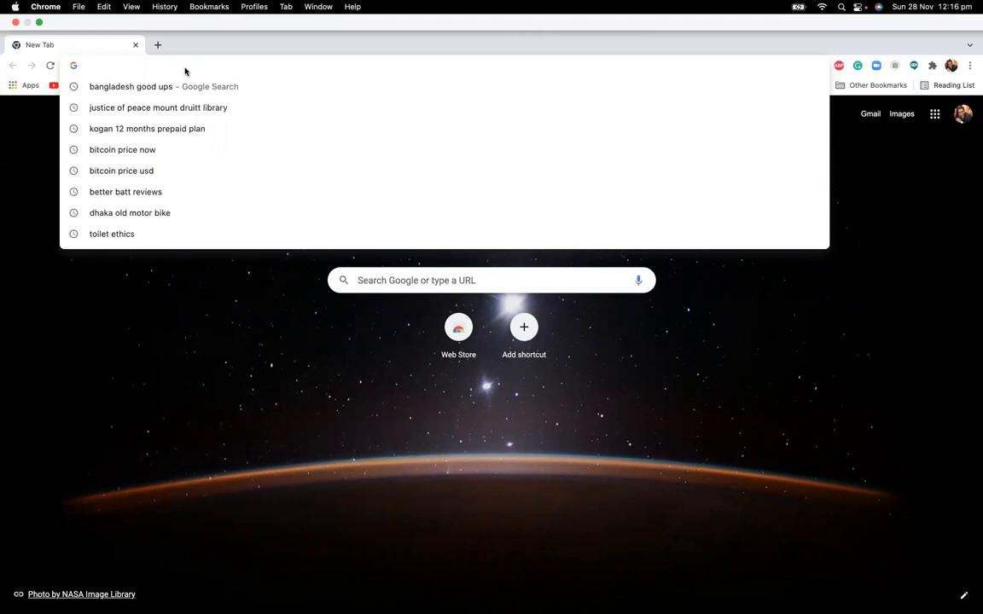
# Step: Search Google for 'projectlibre download' from the address bar
pyautogui.write('pro')
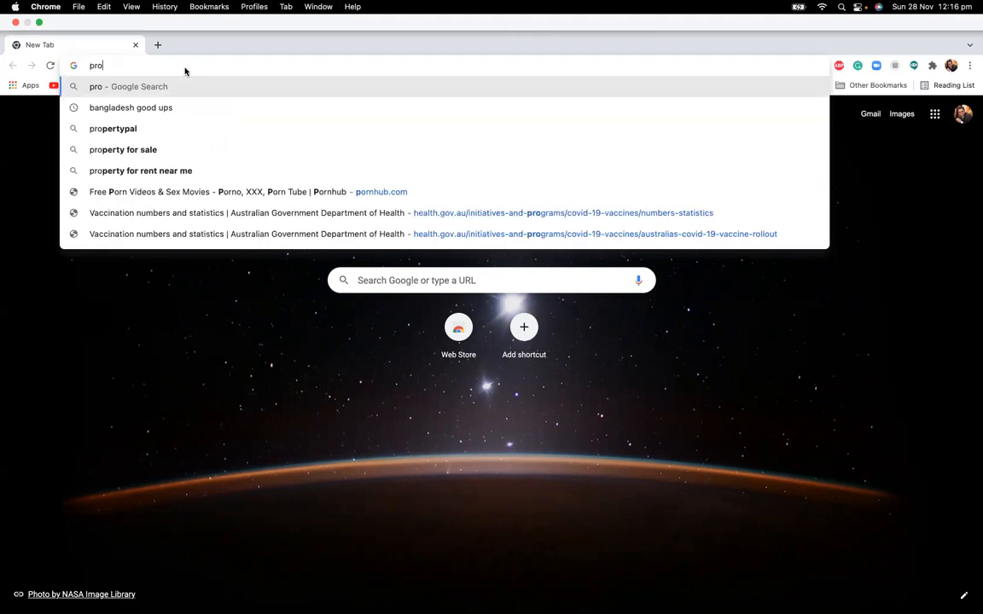
pyautogui.write('jcet Libre')
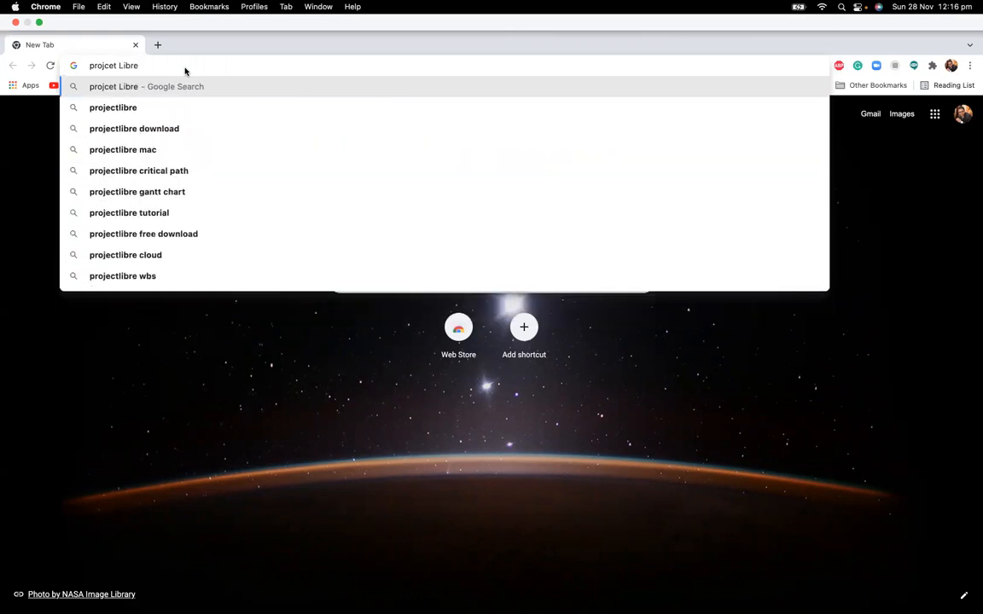
pyautogui.click(177, 101)
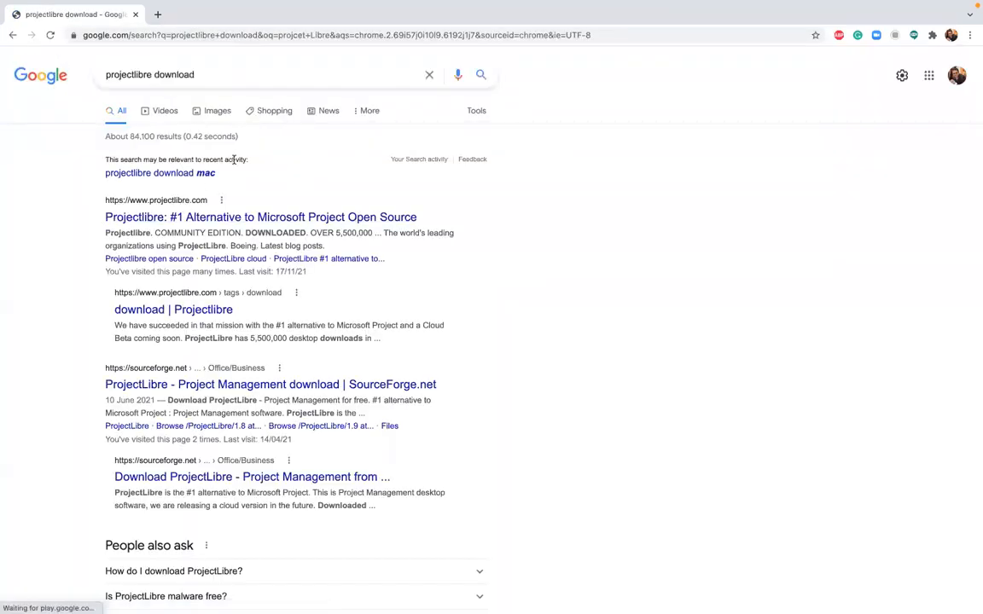
pyautogui.scroll(-1, 230, 171)
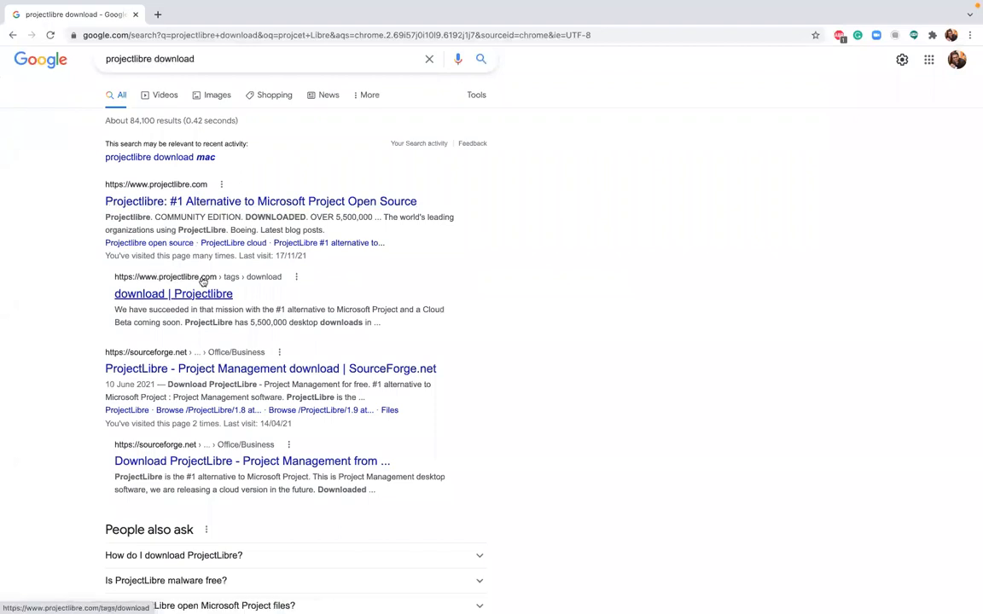
# Step: Visit the ProjectLibre download tag page, then return to the Google results
pyautogui.click(158, 296)
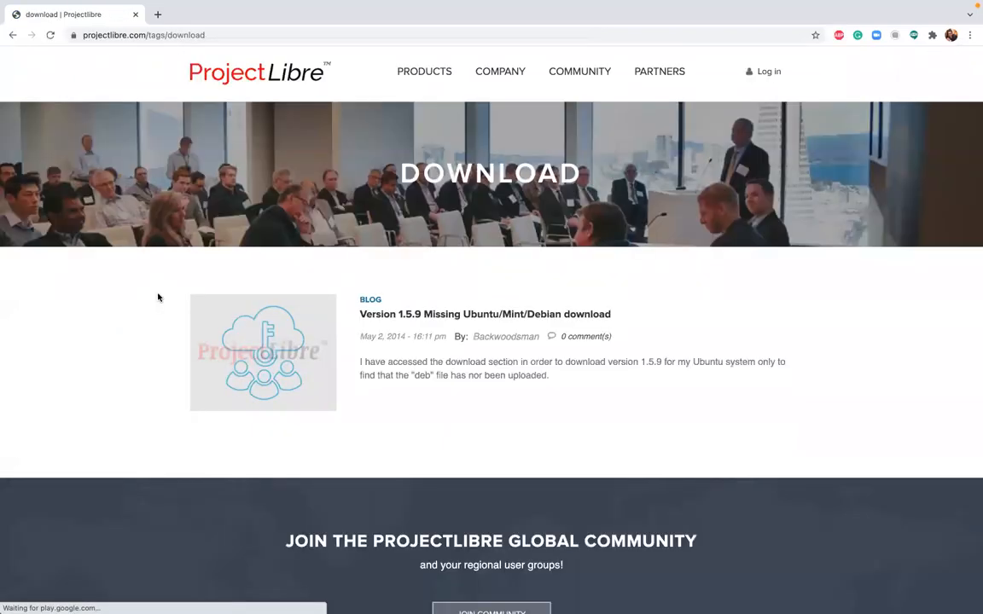
pyautogui.scroll(-3, 361, 249)
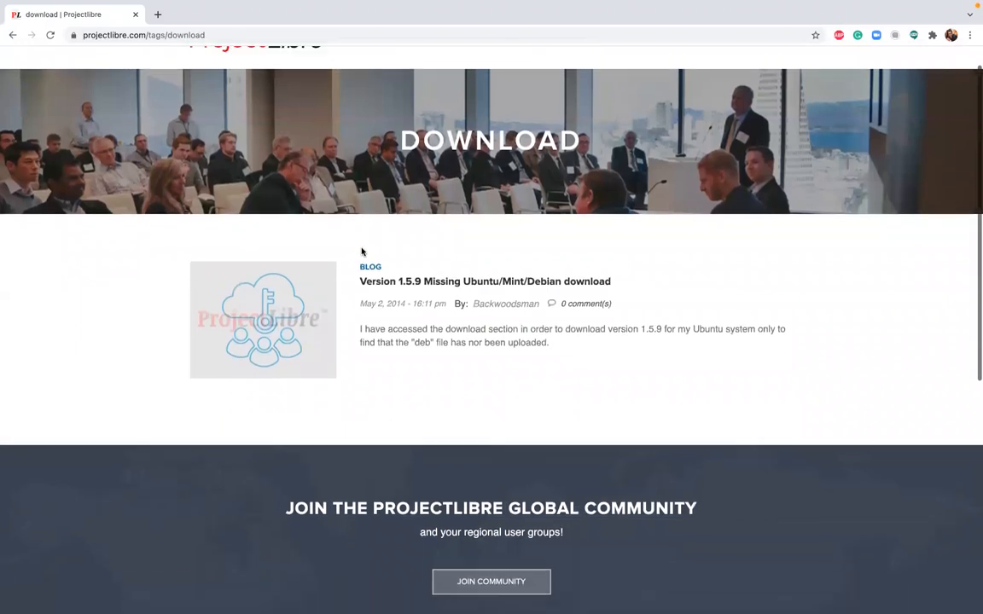
pyautogui.scroll(3, 361, 251)
pyautogui.scroll(-1, 360, 250)
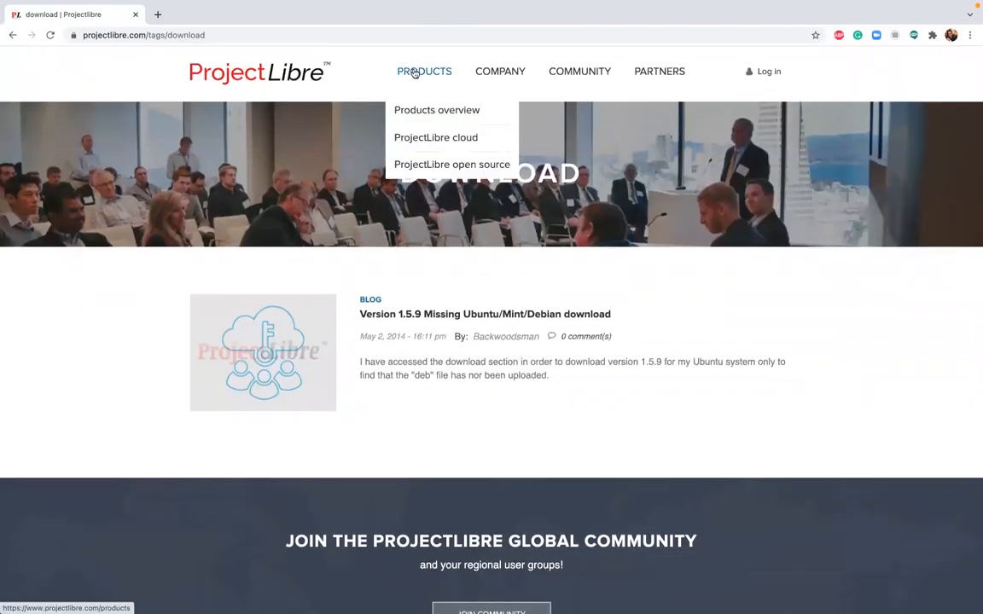
pyautogui.click(13, 35)
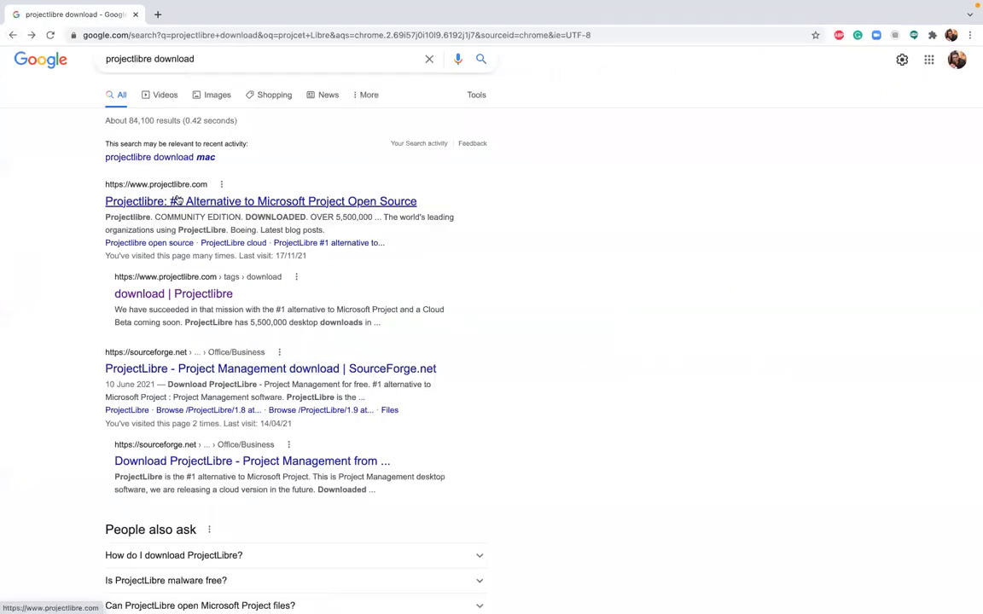
# Step: Download projectlibre-1.9.3.dmg via the ProjectLibre homepage's SourceForge link
pyautogui.click(176, 201)
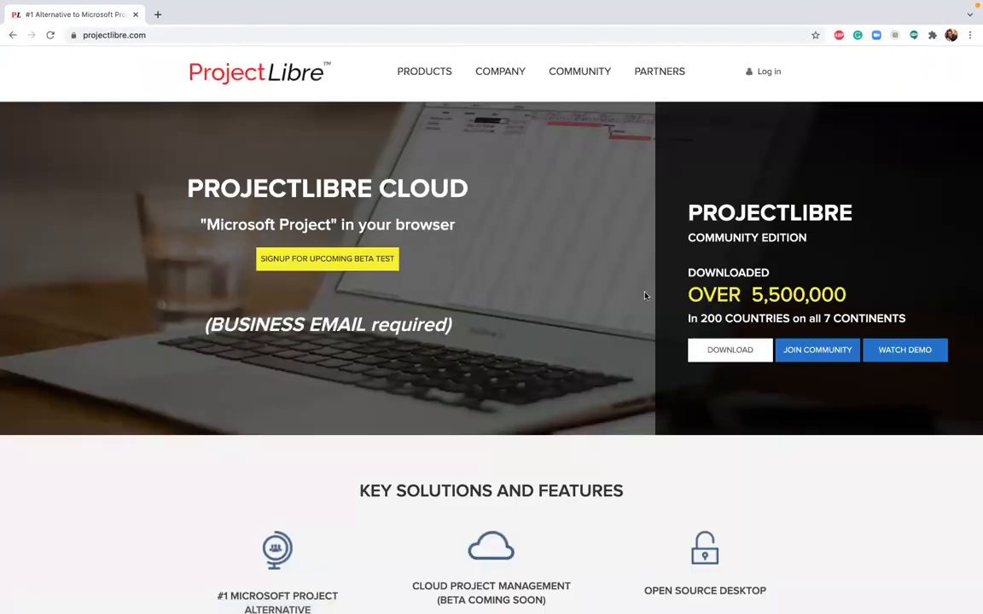
pyautogui.scroll(-1, 647, 295)
pyautogui.click(740, 341)
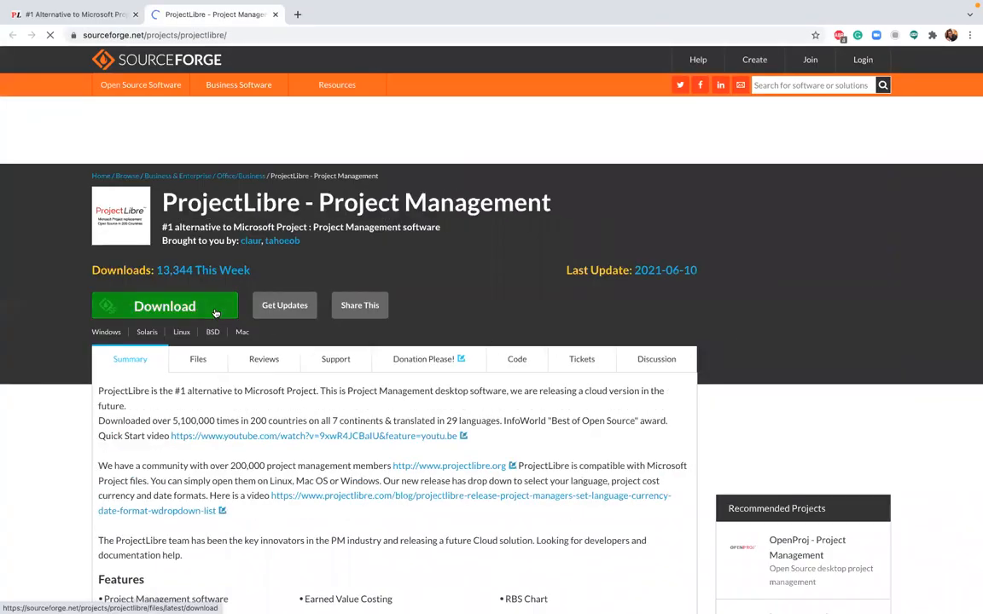
pyautogui.click(214, 312)
pyautogui.scroll(-1, 360, 416)
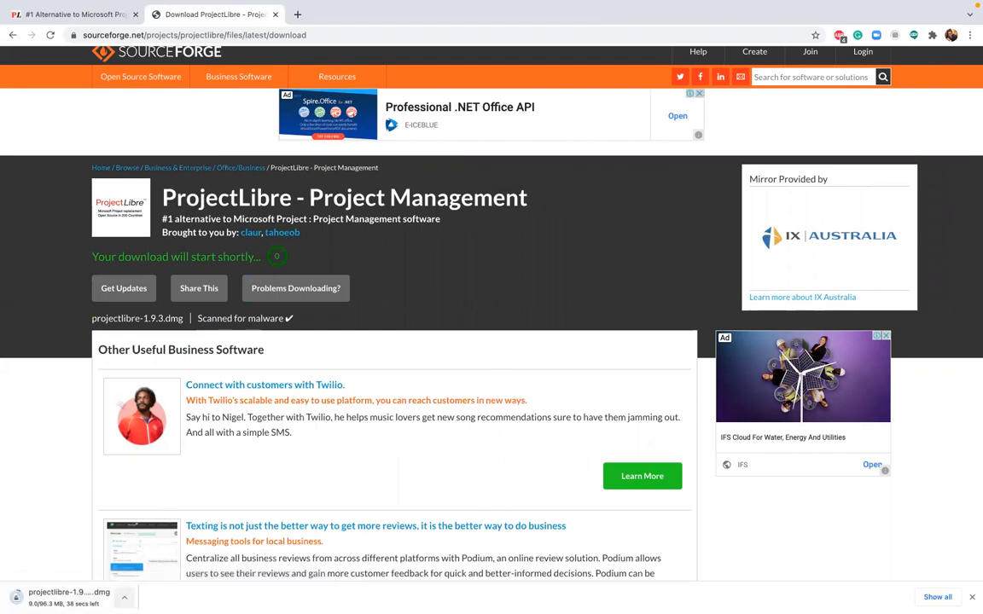
# Step: Show the downloaded projectlibre-1.9.3 disk image in Finder's Downloads folder
pyautogui.click(124, 597)
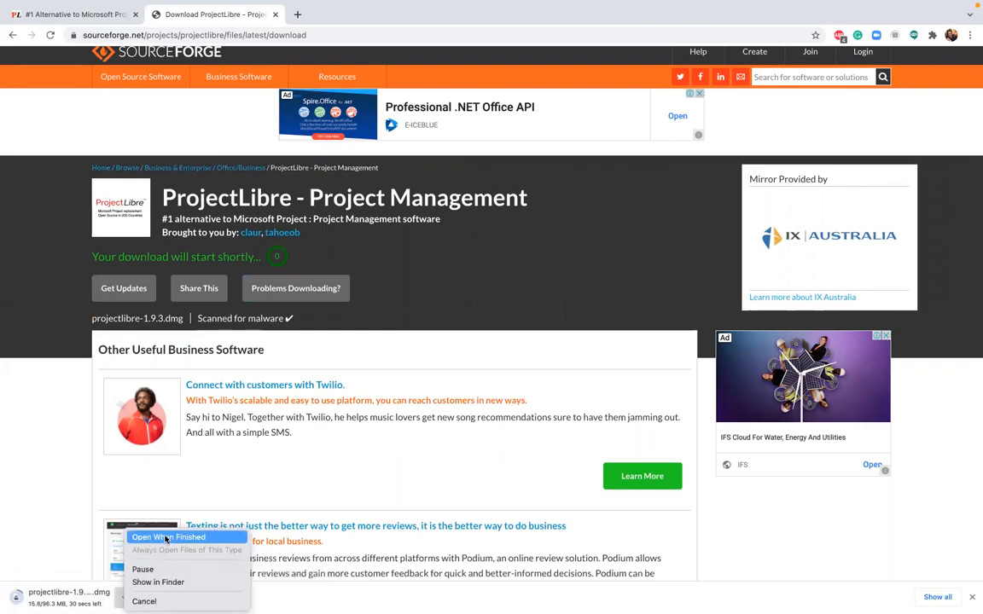
pyautogui.click(158, 581)
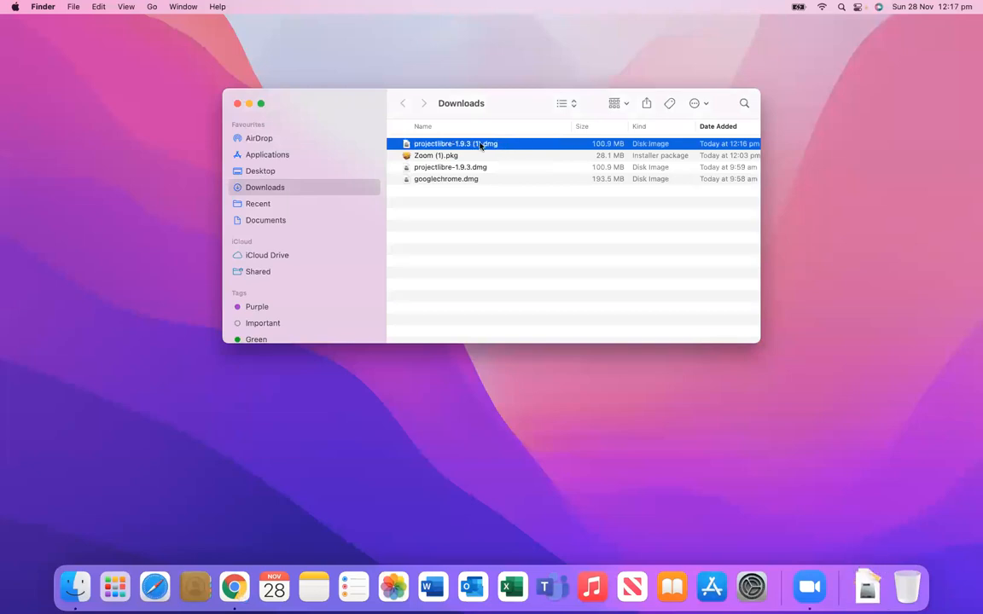
# Step: Mount the ProjectLibre disk image, accept its licence, and drag the app to Applications
pyautogui.doubleClick(471, 145)
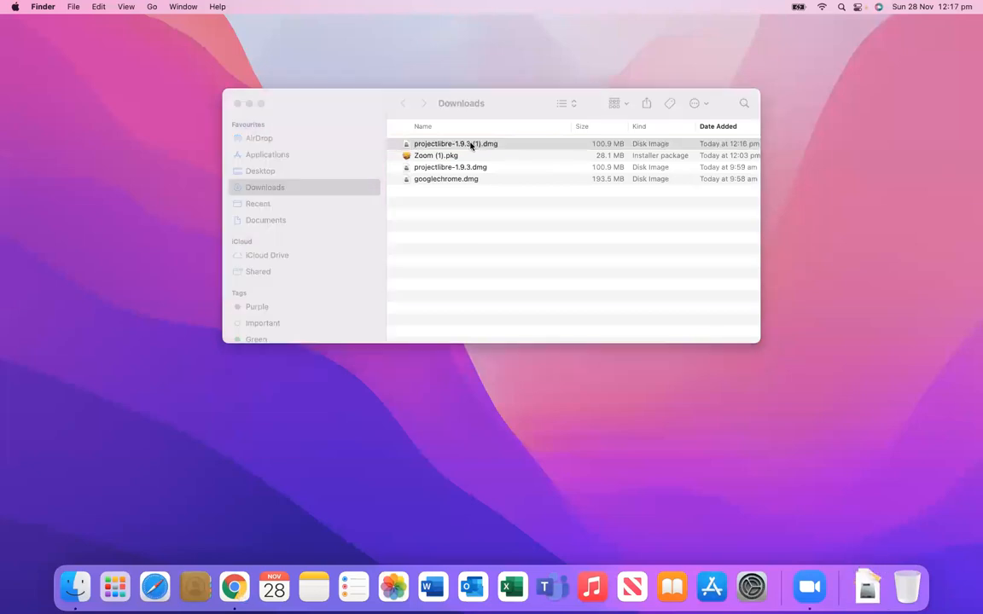
pyautogui.scroll(-5, 621, 310)
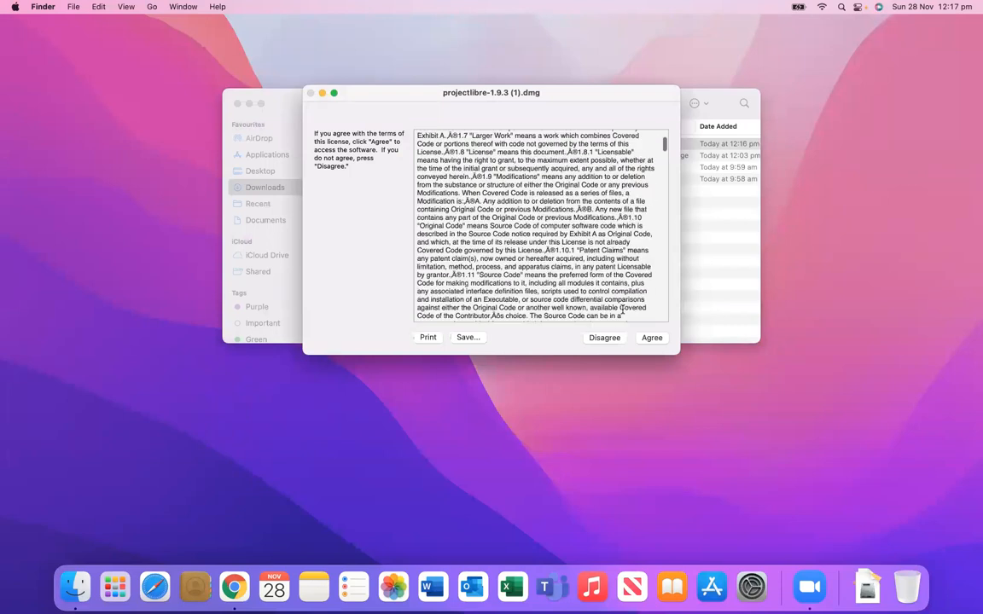
pyautogui.click(652, 338)
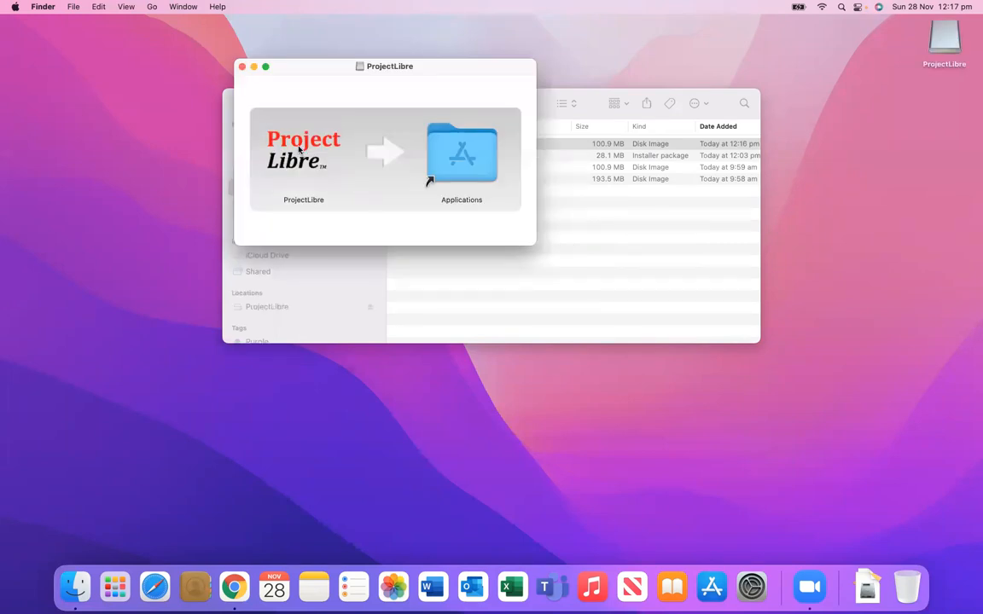
pyautogui.click(299, 148)
pyautogui.moveTo(332, 123); pyautogui.dragTo(489, 148)
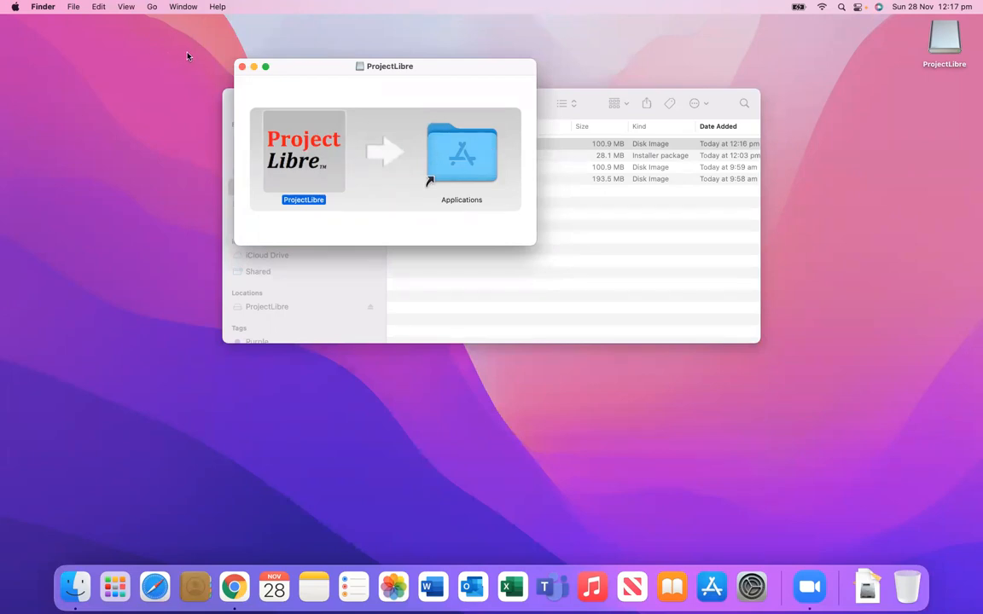
# Step: Close the Downloads window and copy ProjectLibre again, replacing the existing copy
pyautogui.click(591, 98)
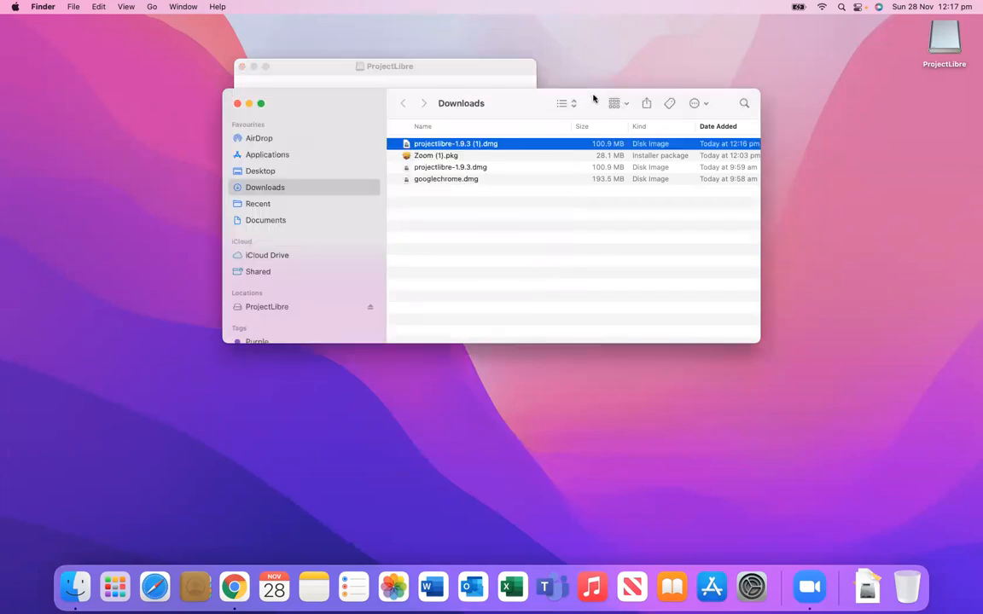
pyautogui.click(236, 103)
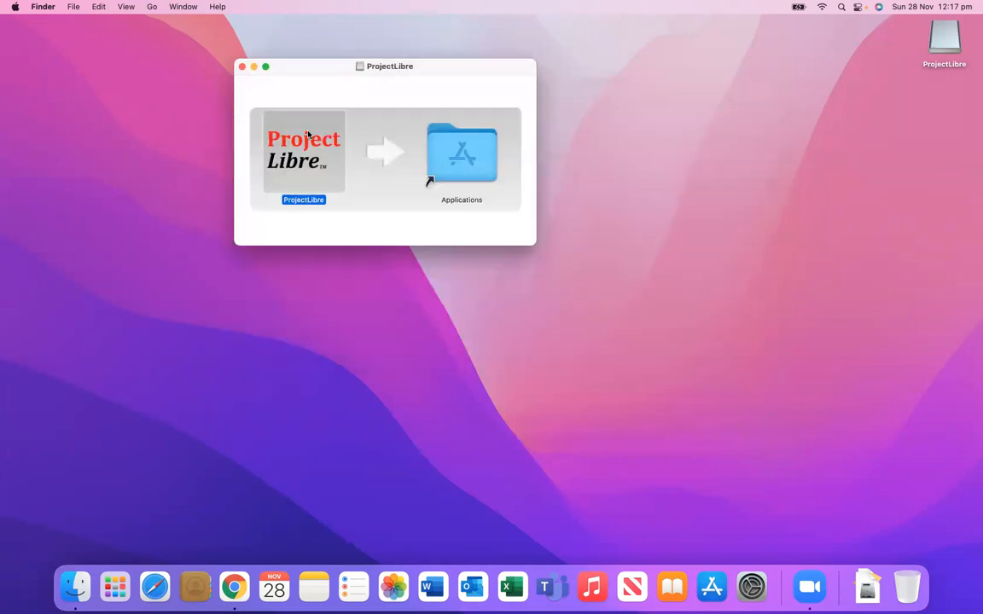
pyautogui.moveTo(286, 134); pyautogui.dragTo(497, 143)
pyautogui.click(577, 188)
# Step: Launch ProjectLibre from Launchpad and cancel the unverified-developer warning
pyautogui.click(241, 67)
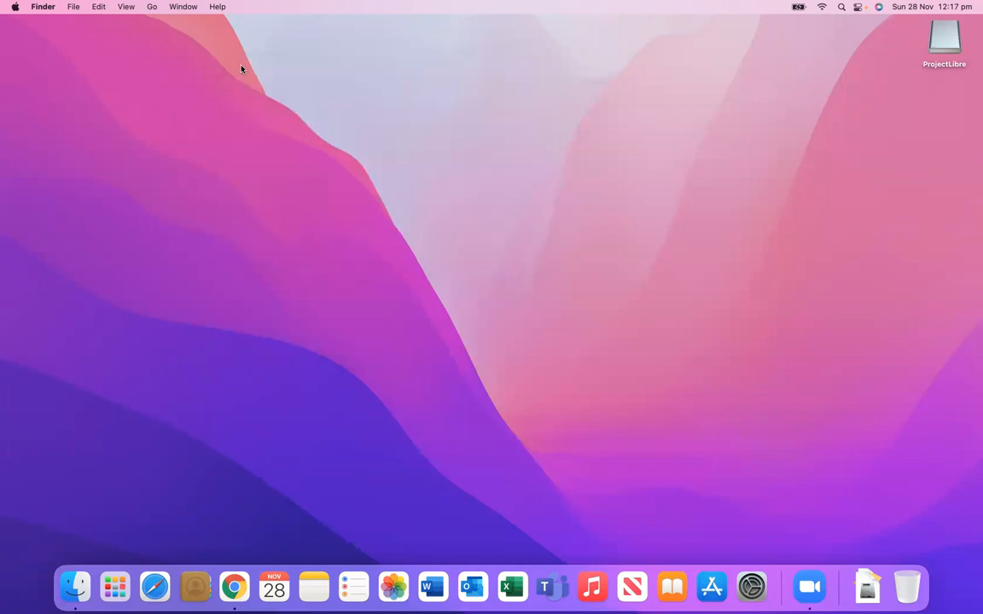
pyautogui.click(115, 586)
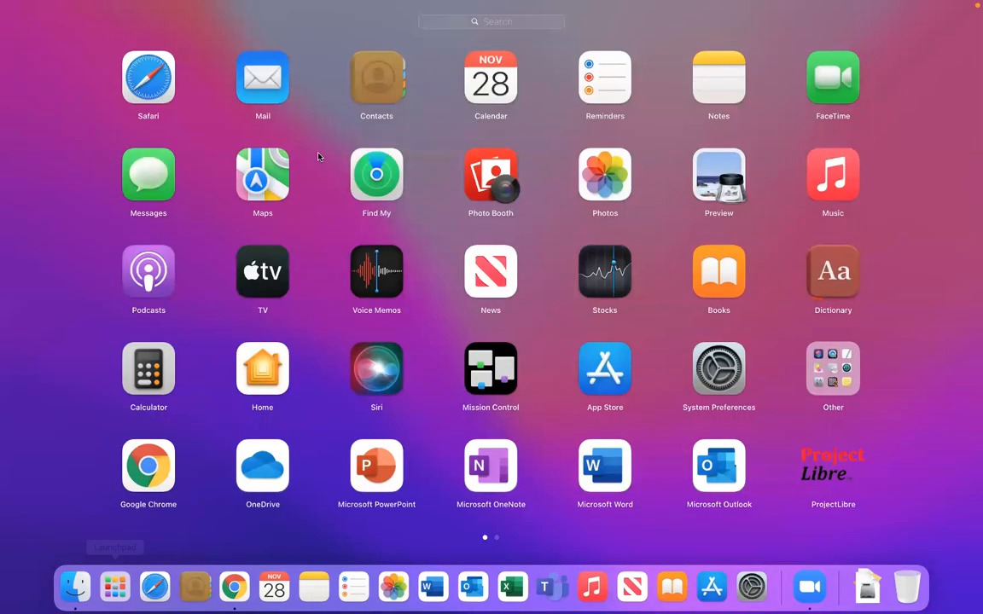
pyautogui.click(832, 466)
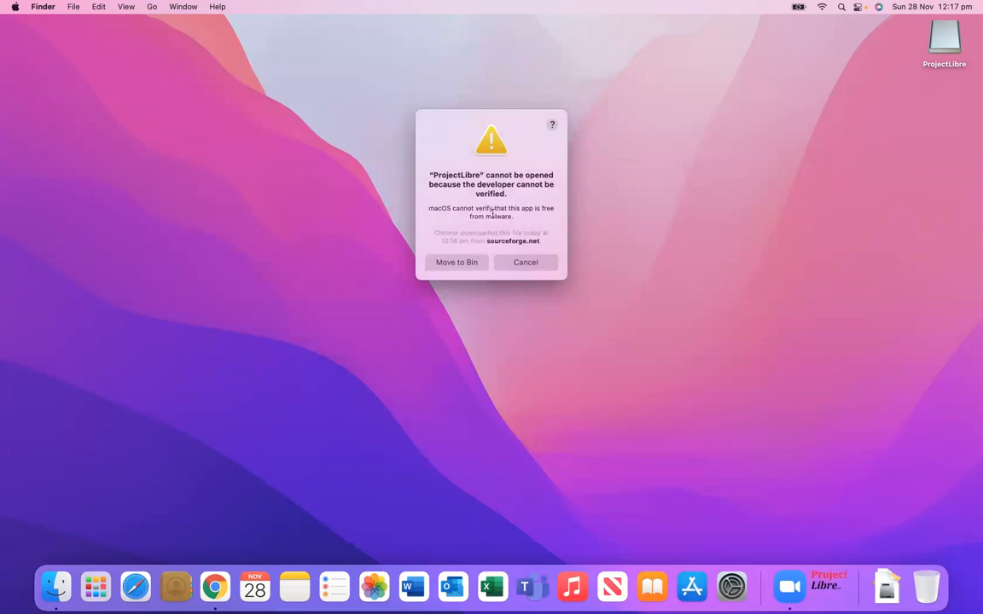
pyautogui.click(536, 265)
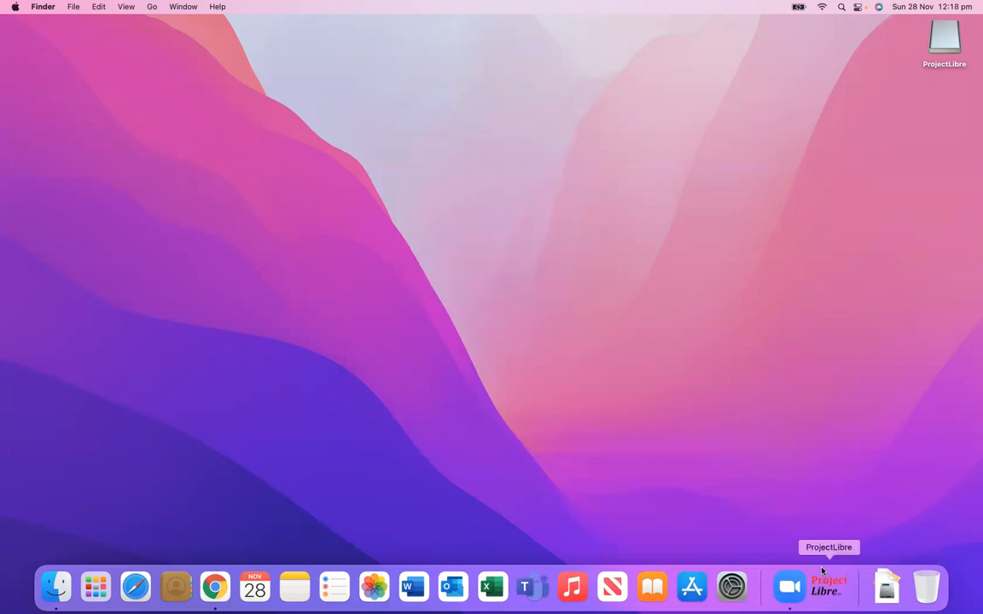
# Step: Open System Preferences' Security & Privacy General pane showing ProjectLibre was blocked
pyautogui.rightClick(826, 587)
pyautogui.click(621, 448)
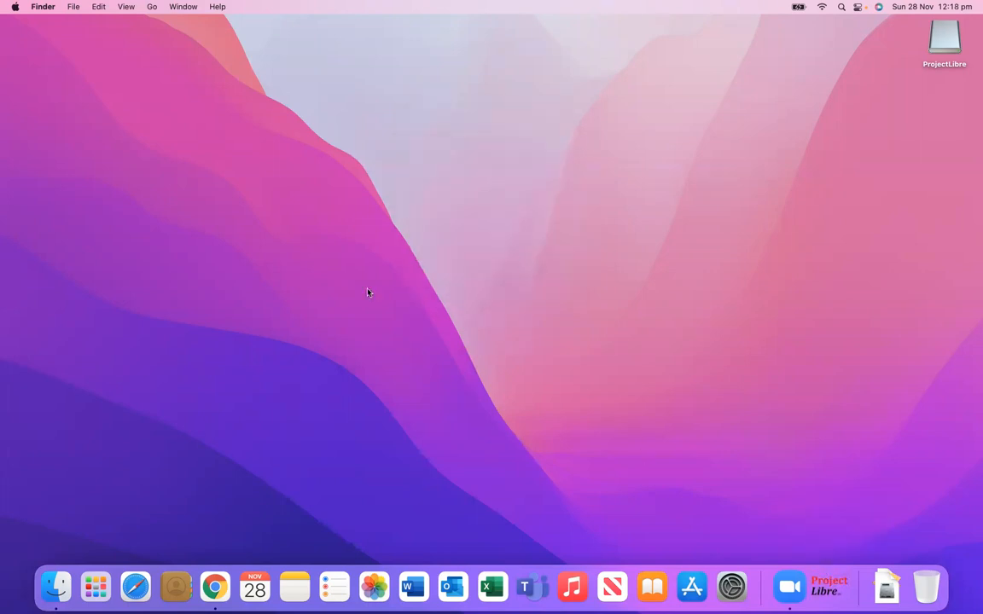
pyautogui.click(15, 8)
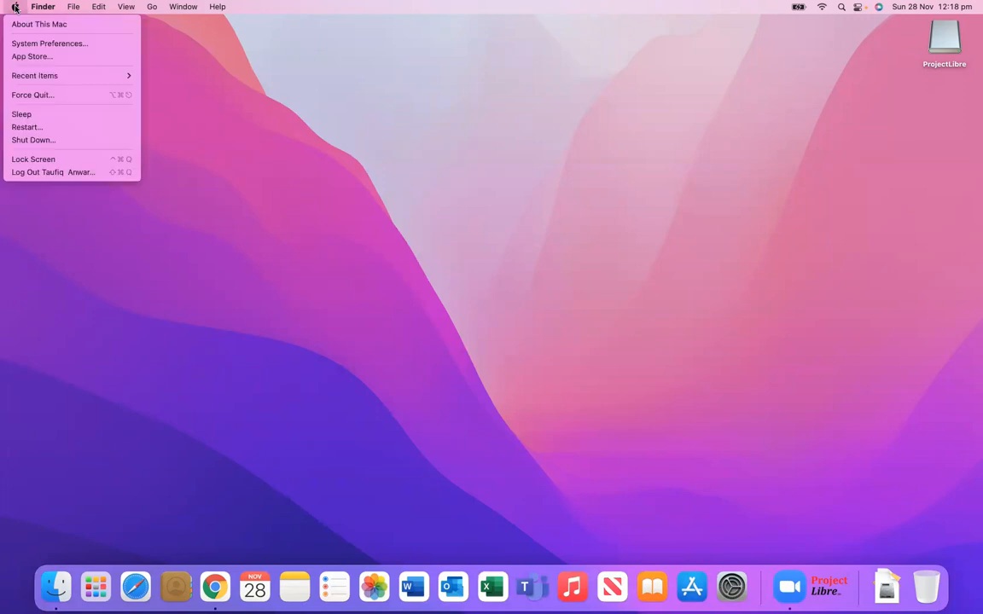
pyautogui.click(21, 42)
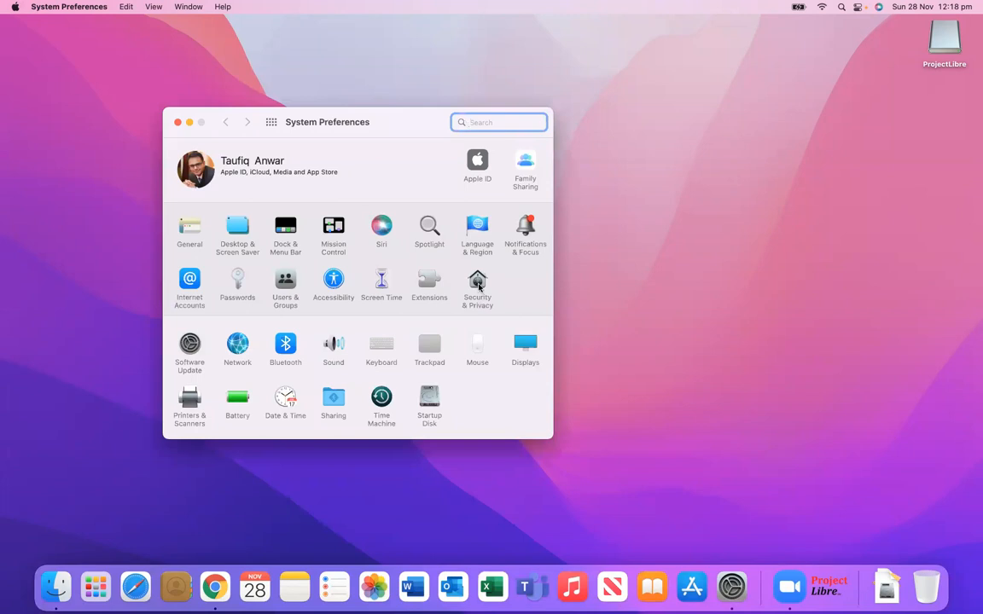
pyautogui.click(478, 286)
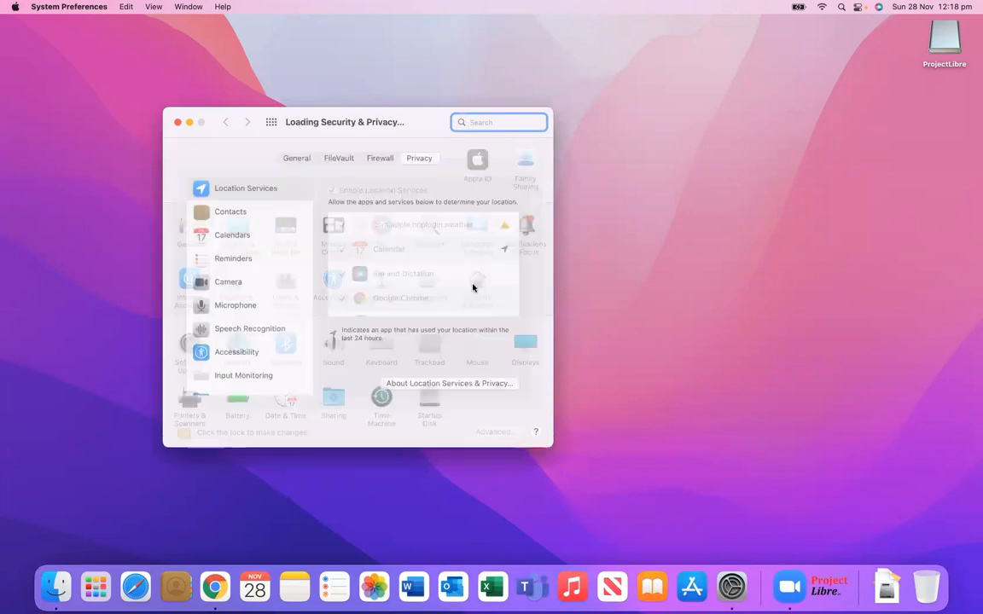
pyautogui.scroll(-10, 262, 317)
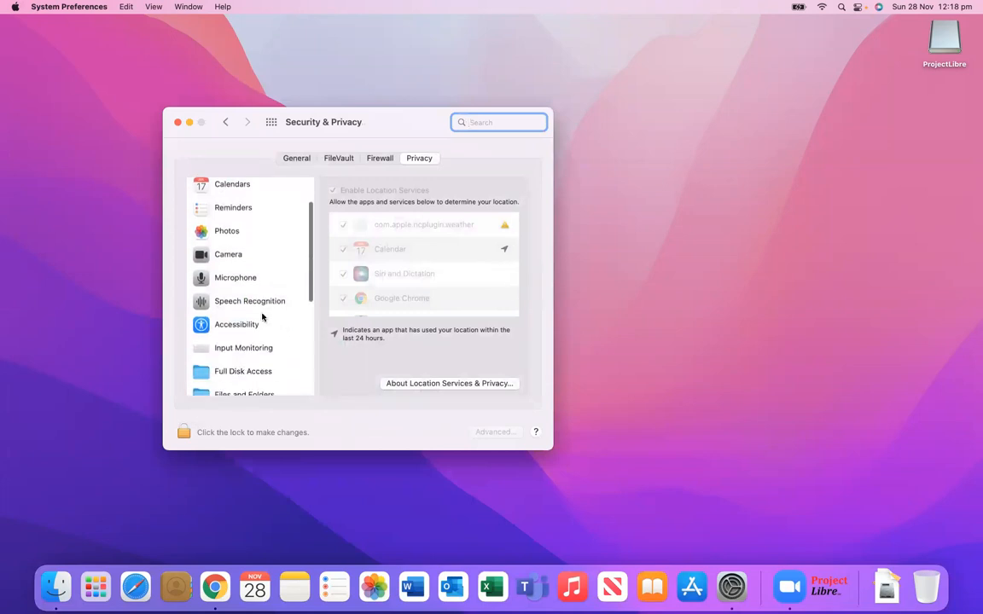
pyautogui.scroll(10, 263, 318)
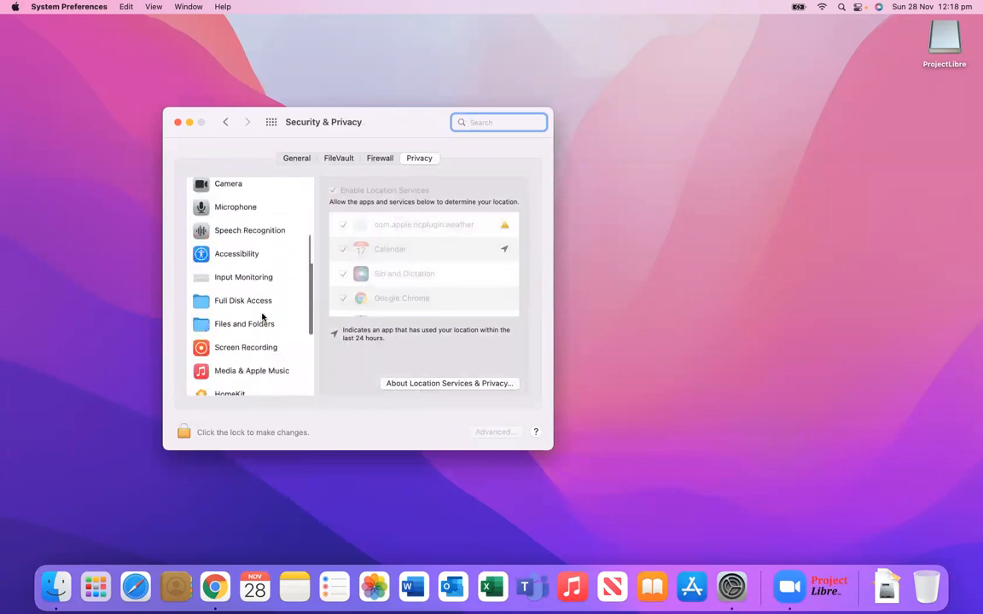
pyautogui.click(299, 158)
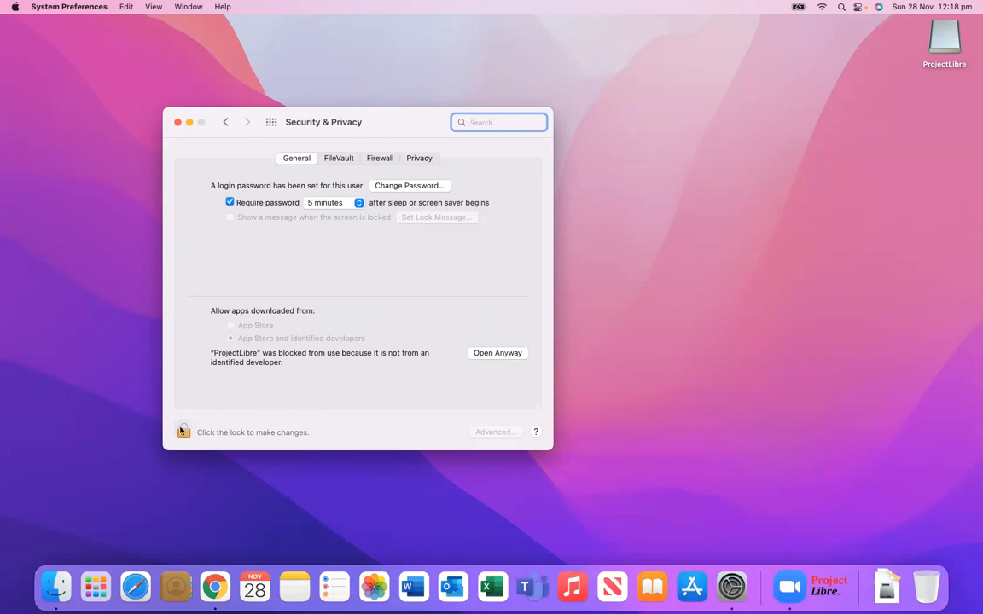
# Step: Open ProjectLibre anyway, then unlock the security settings with the admin password
pyautogui.click(501, 353)
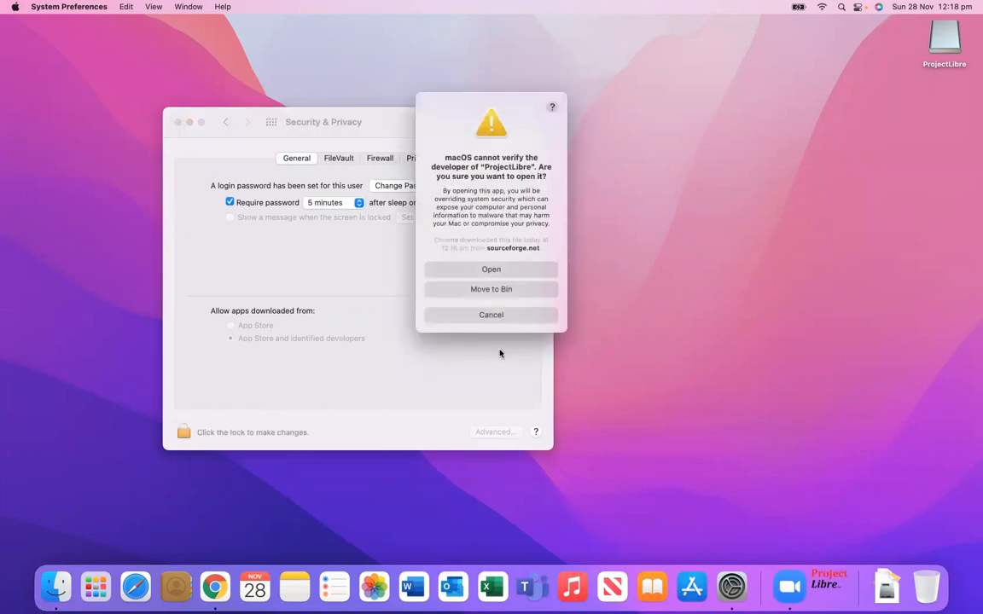
pyautogui.click(503, 271)
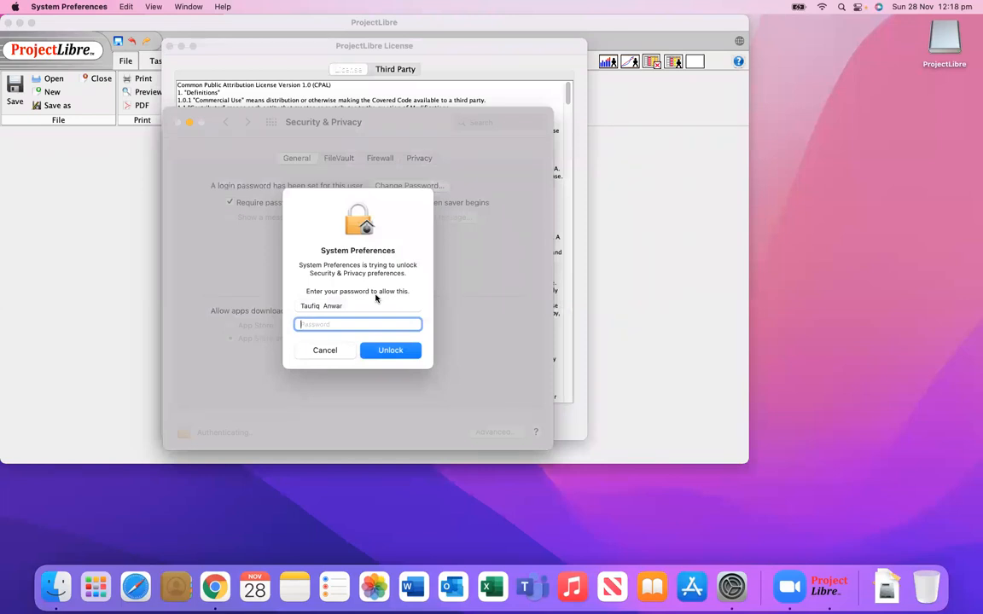
pyautogui.write('•')
pyautogui.click(407, 356)
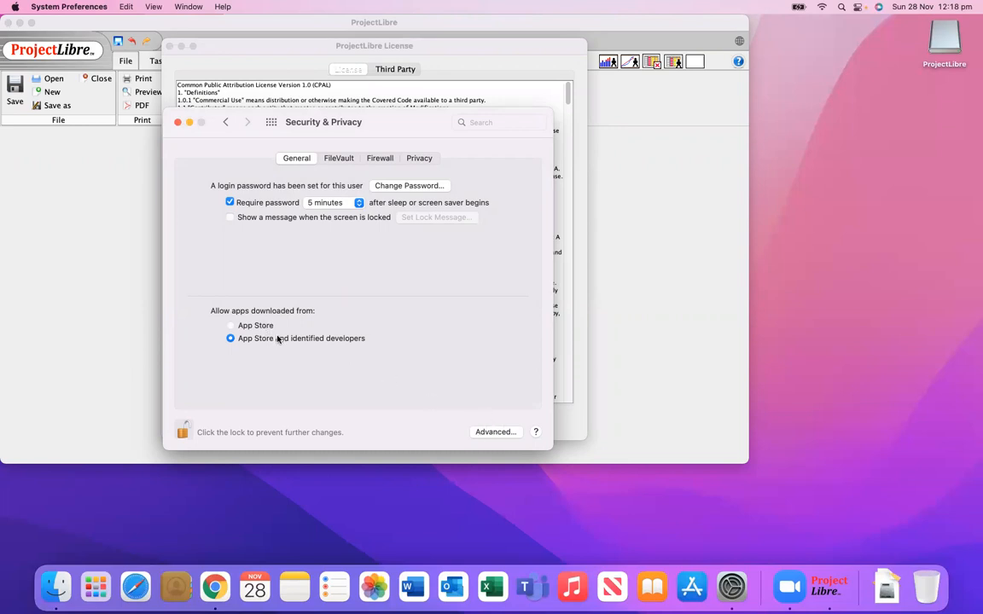
# Step: Require an administrator password for system-wide preferences, then bring up ProjectLibre's licence window
pyautogui.click(507, 431)
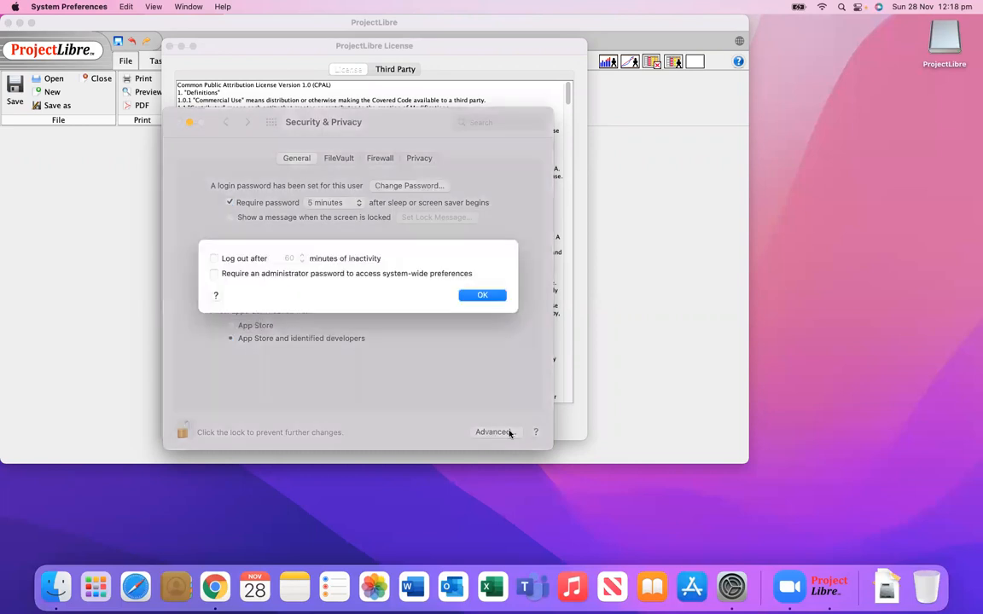
pyautogui.click(229, 278)
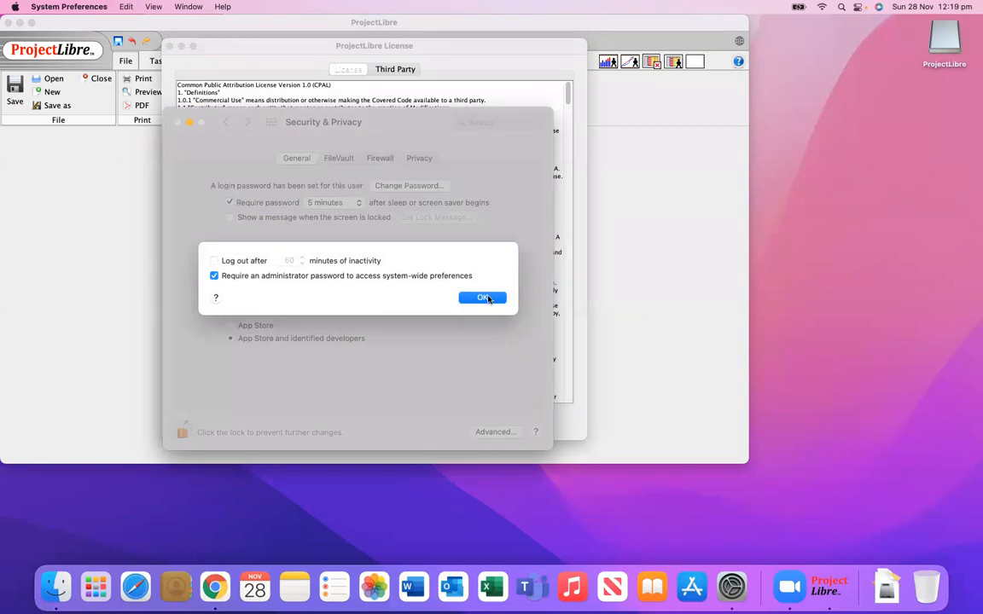
pyautogui.click(214, 260)
pyautogui.click(481, 297)
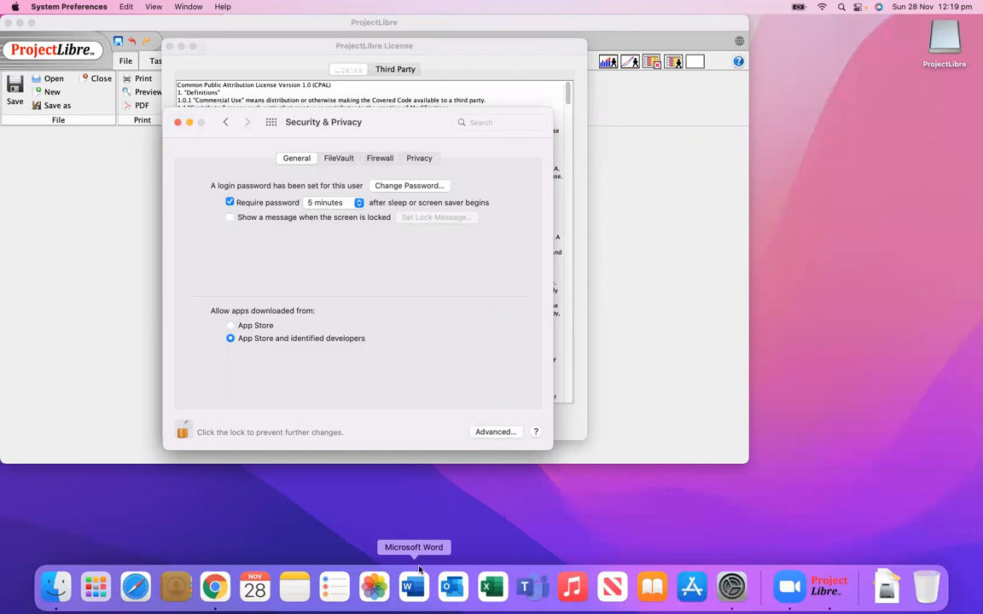
pyautogui.click(820, 593)
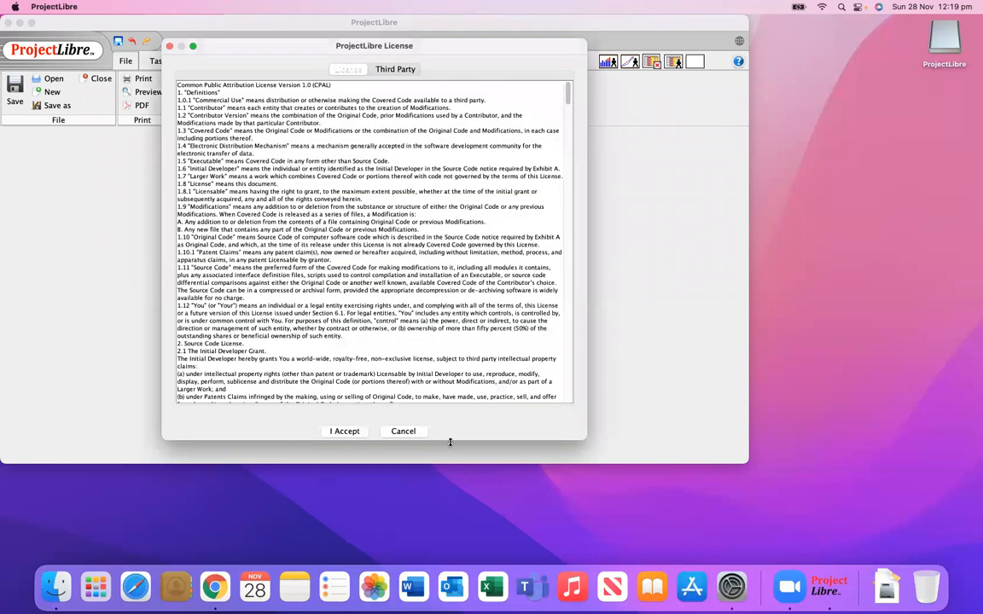
# Step: Accept the licence, register with the user's e-mail address, and close the Tip of the Day
pyautogui.click(337, 431)
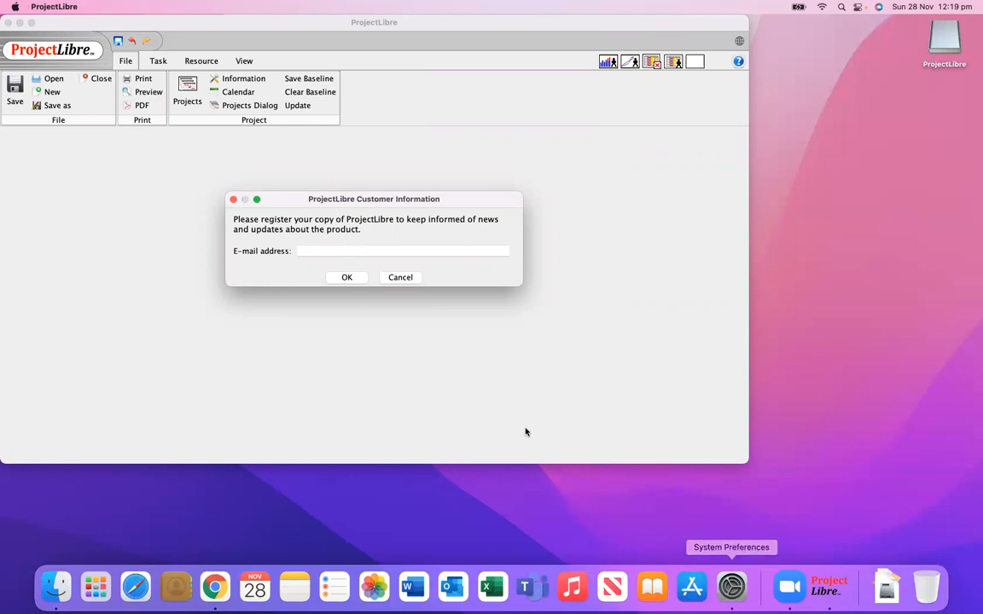
pyautogui.click(352, 252)
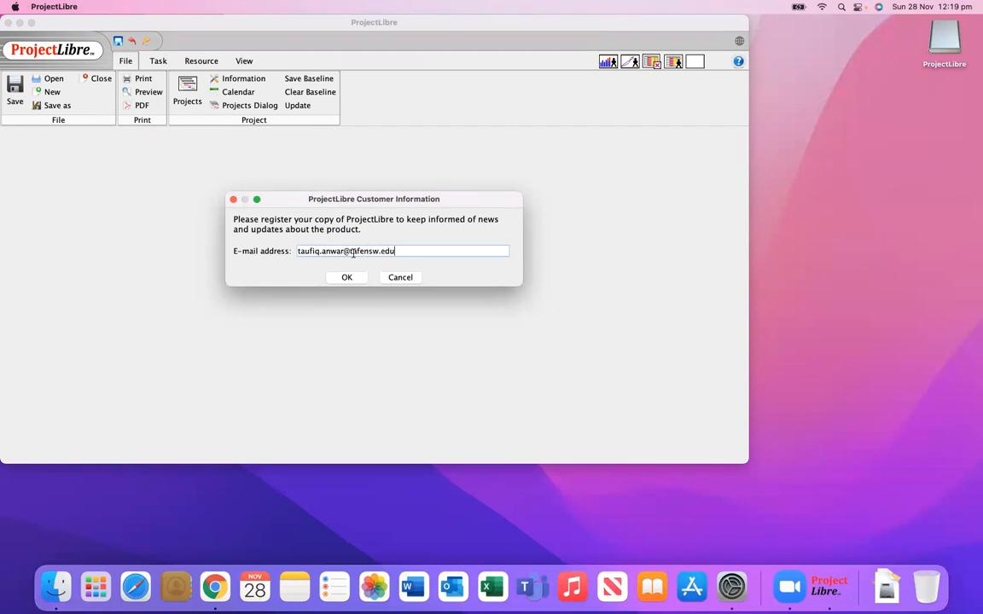
pyautogui.click(348, 279)
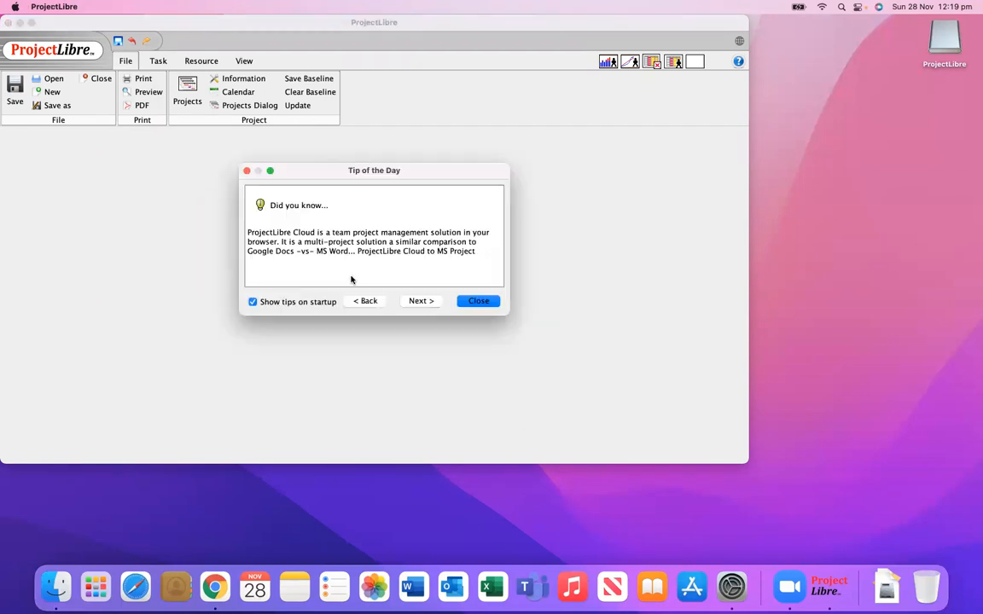
pyautogui.click(487, 305)
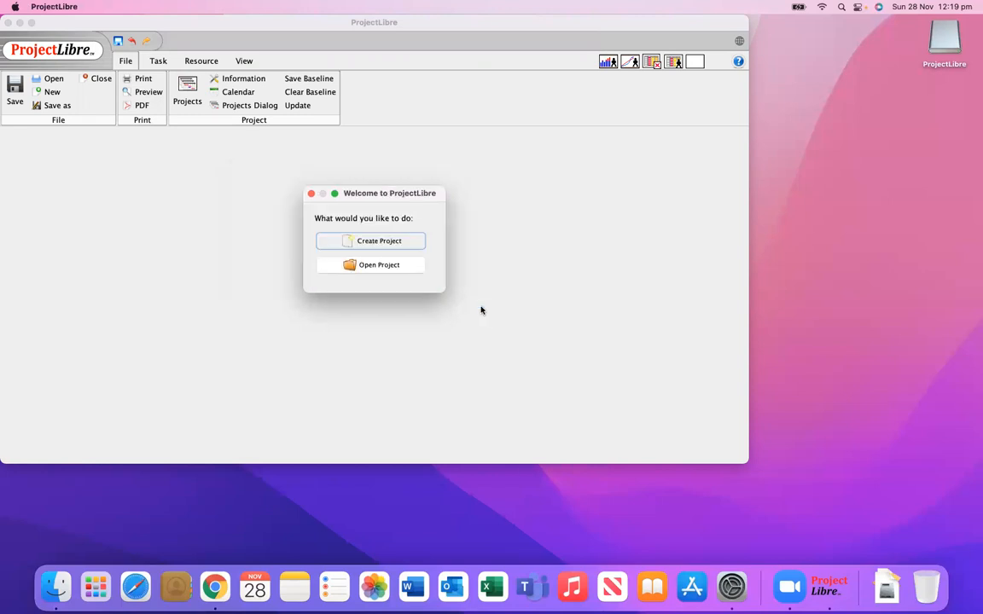
# Step: Maximise the window and create a new project named 'Project Testing'
pyautogui.click(364, 240)
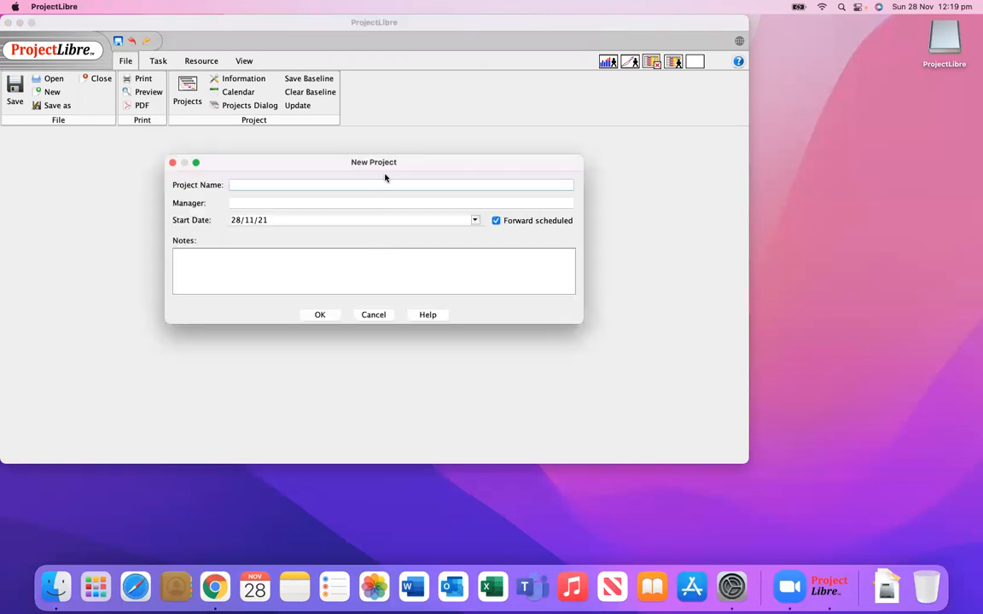
pyautogui.click(172, 163)
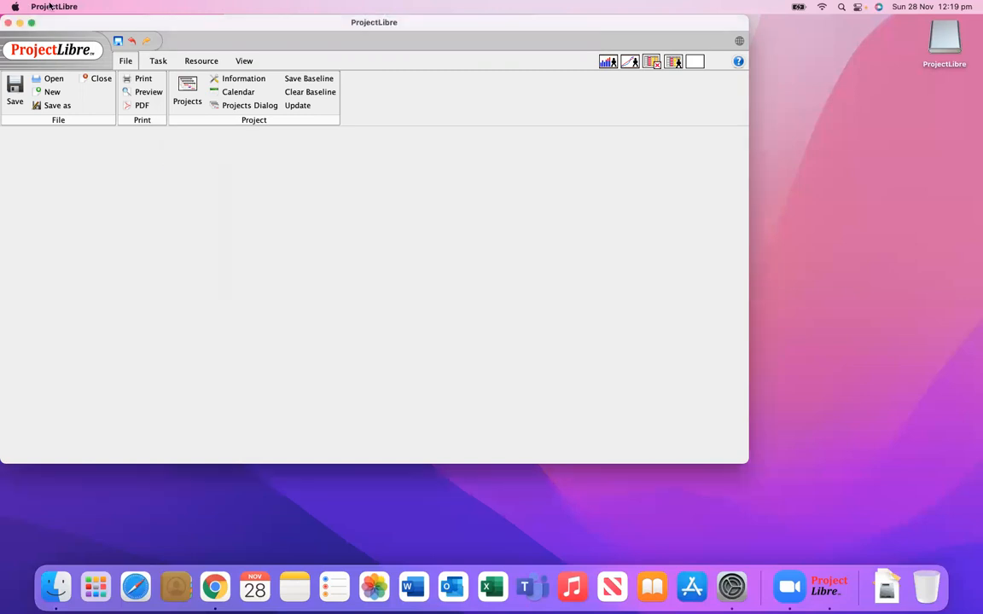
pyautogui.click(32, 23)
pyautogui.click(49, 92)
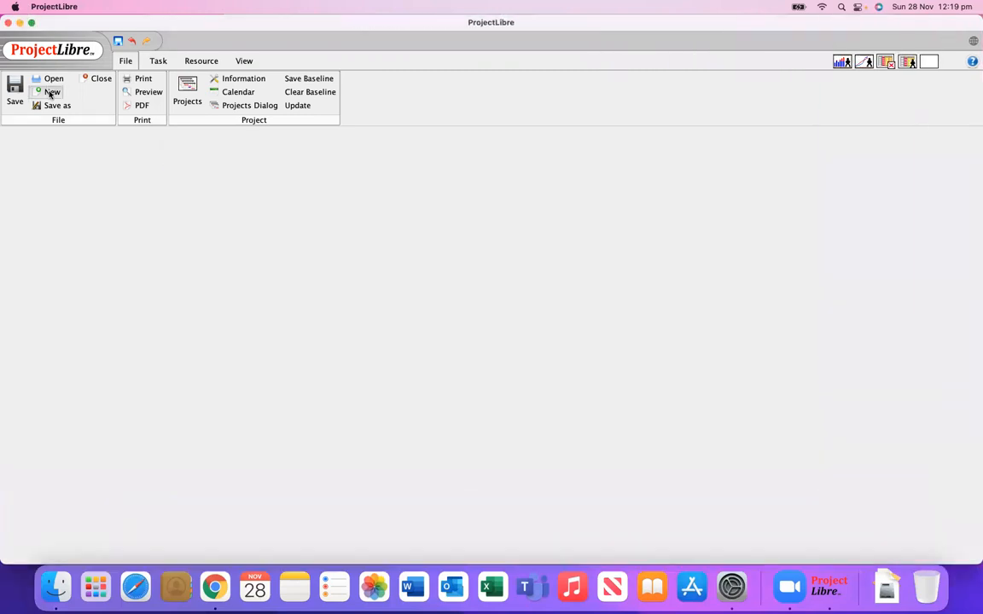
pyautogui.write('Project')
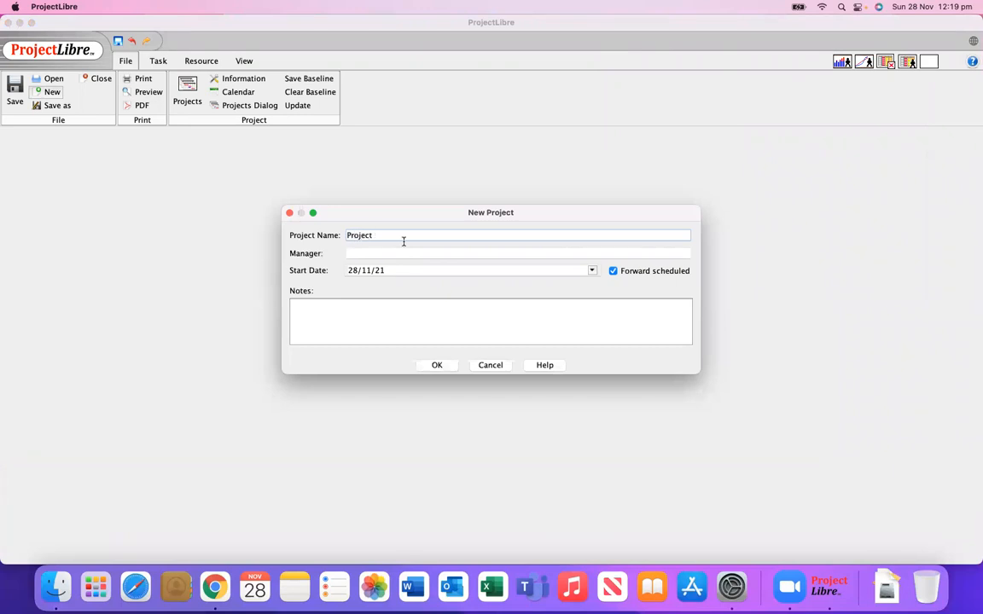
pyautogui.write(' Testing')
pyautogui.click(436, 364)
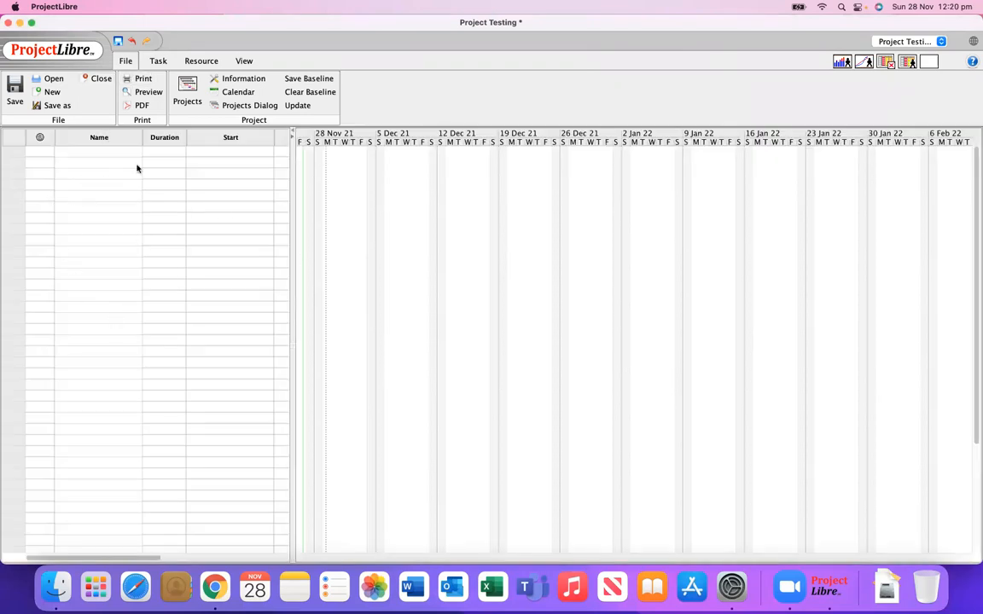
# Step: Select a task name cell, then widen the task table to show Finish, Predecessors and resource columns
pyautogui.click(87, 159)
pyautogui.click(85, 184)
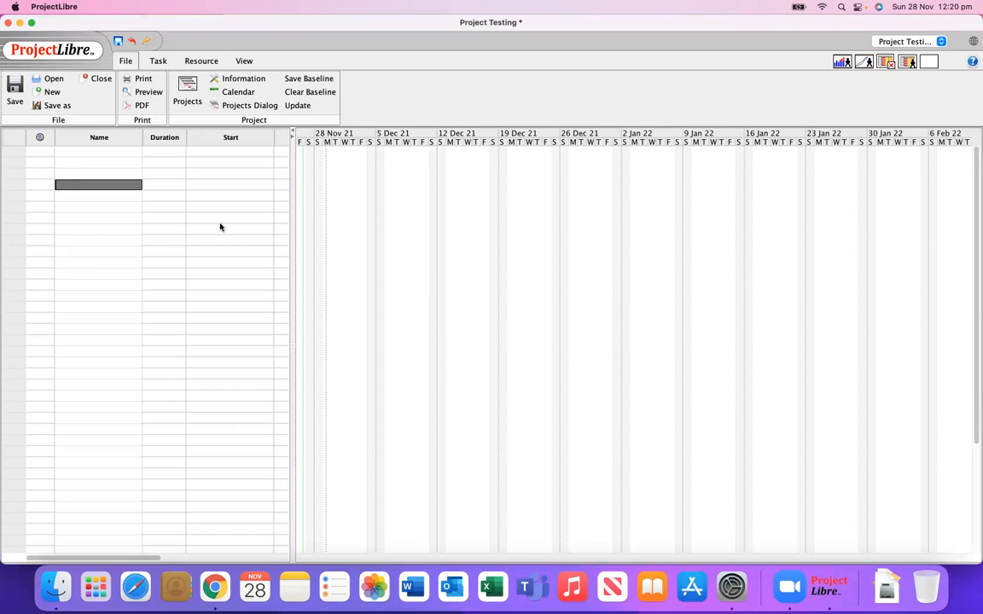
pyautogui.moveTo(293, 226); pyautogui.dragTo(515, 237)
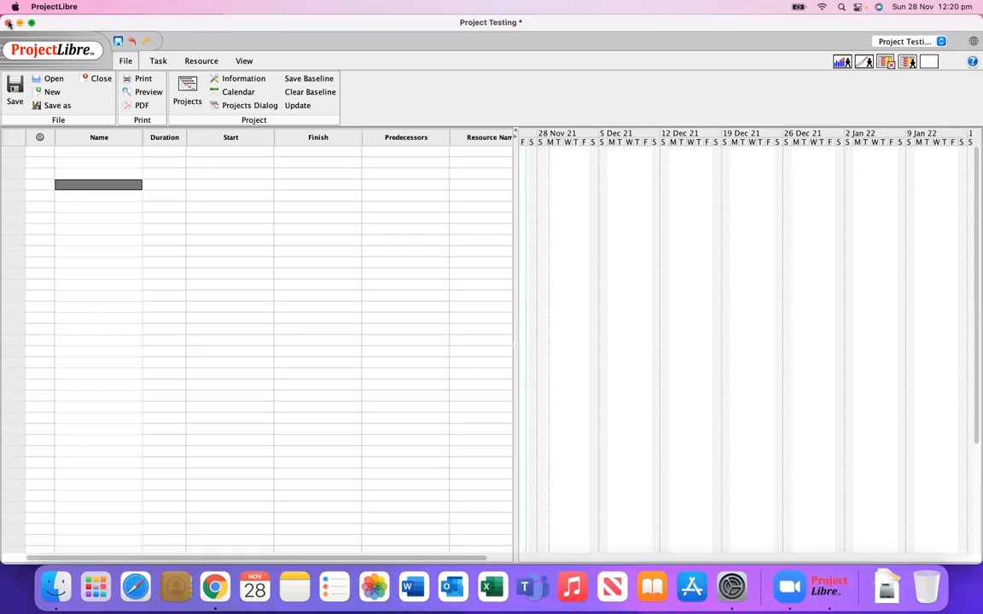
# Step: Close the project window, saving the changes as Project Testing.pod on the Desktop
pyautogui.click(9, 24)
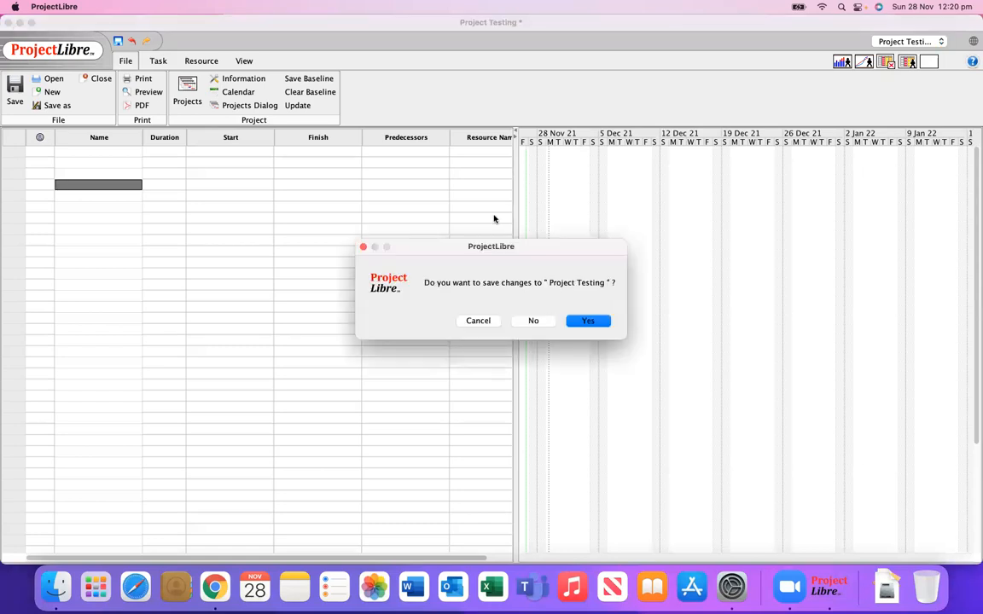
pyautogui.click(595, 320)
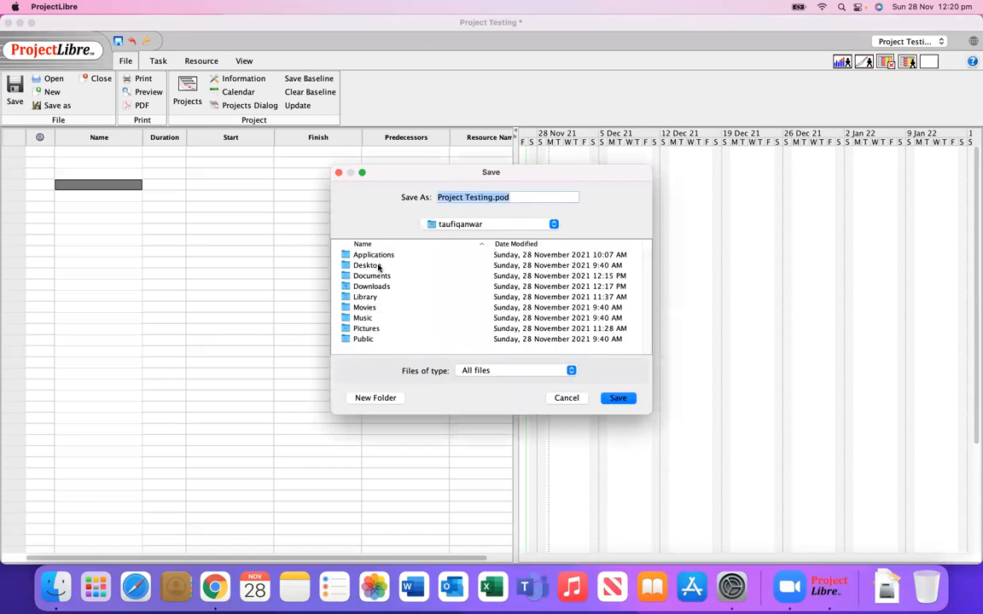
pyautogui.click(345, 265)
pyautogui.click(625, 398)
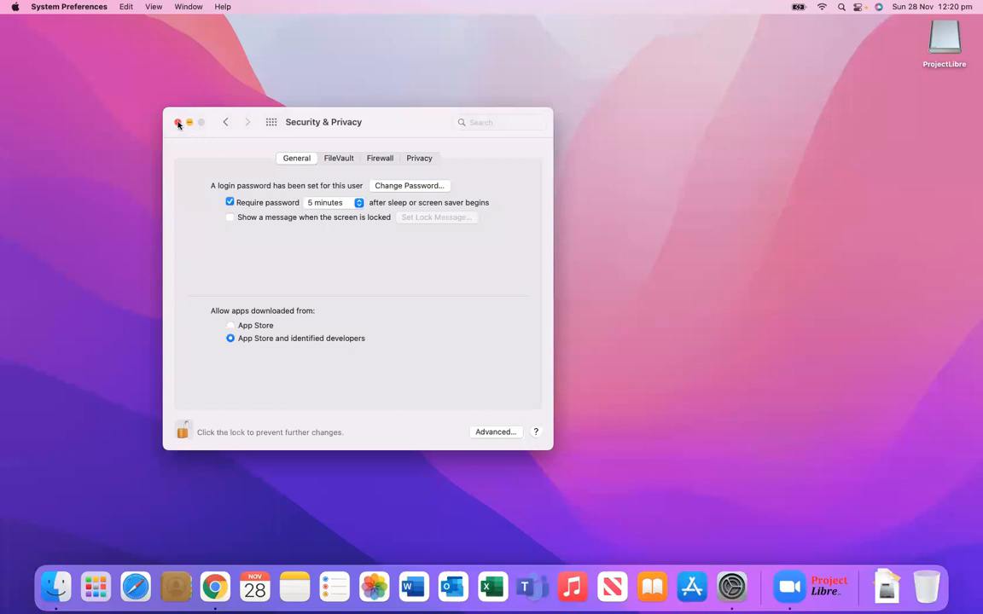
# Step: Close System Preferences, reopen and close it again, then bring Zoom to the front
pyautogui.click(177, 123)
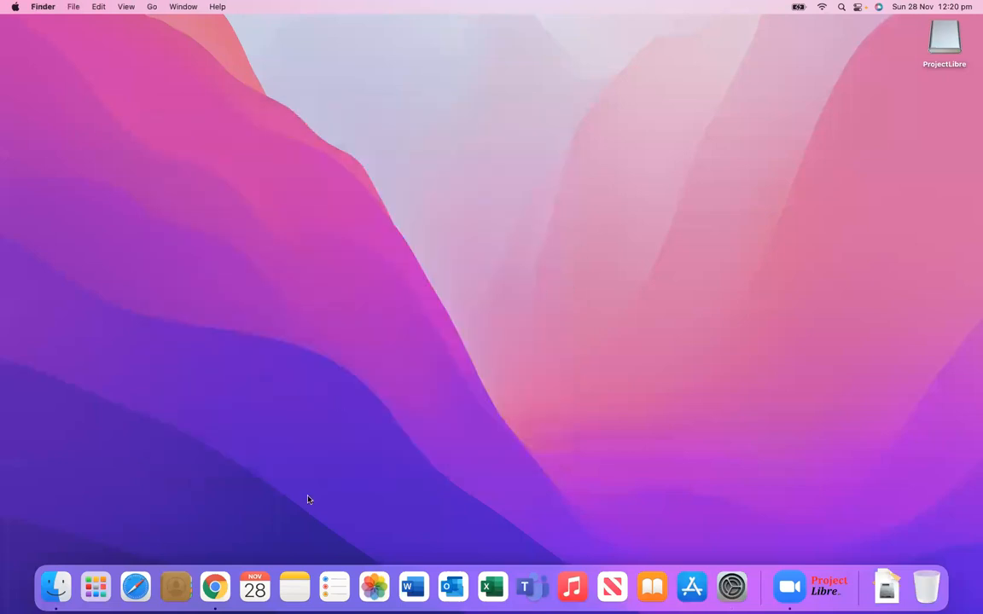
pyautogui.click(731, 585)
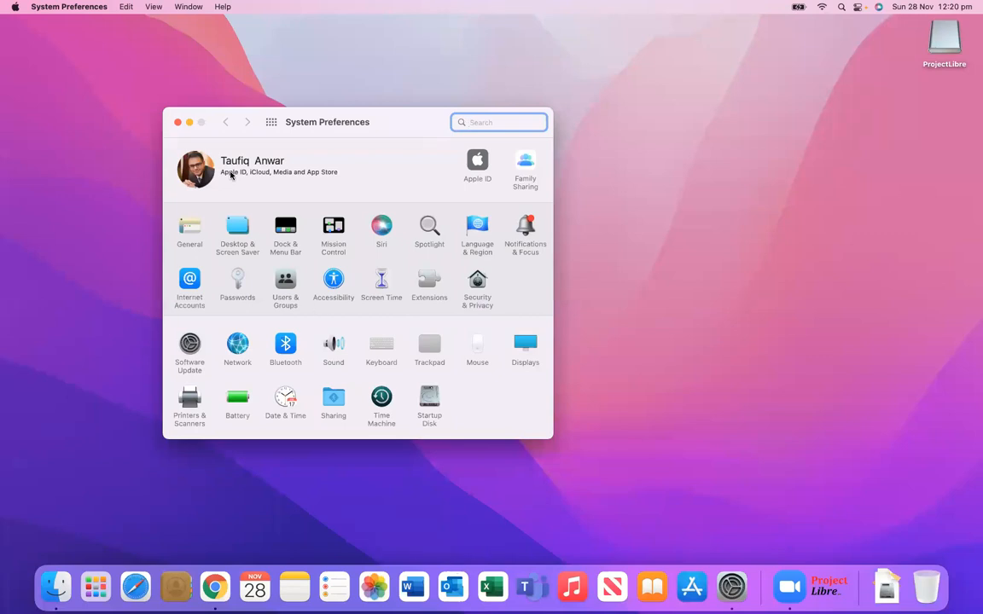
pyautogui.click(177, 123)
pyautogui.click(801, 588)
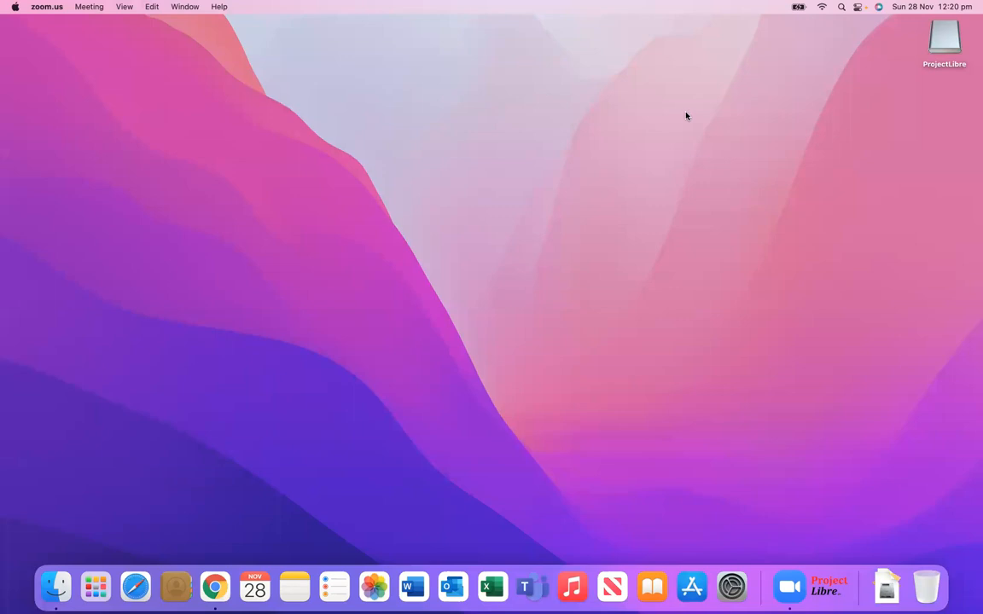